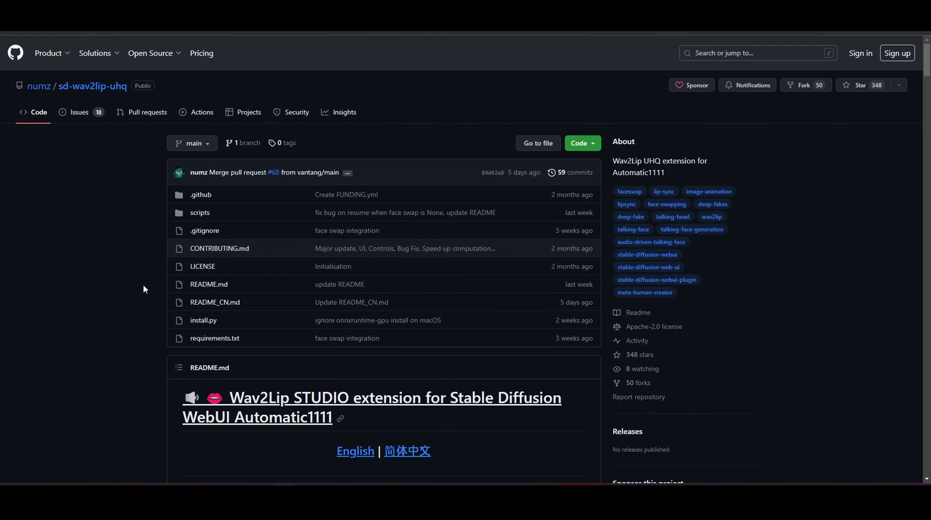
Step: Review the sd-wav2lip-uhq README, examining the model weights table for download links and install folders
scroll(144, 284, down, 4)
scroll(144, 287, down, 20)
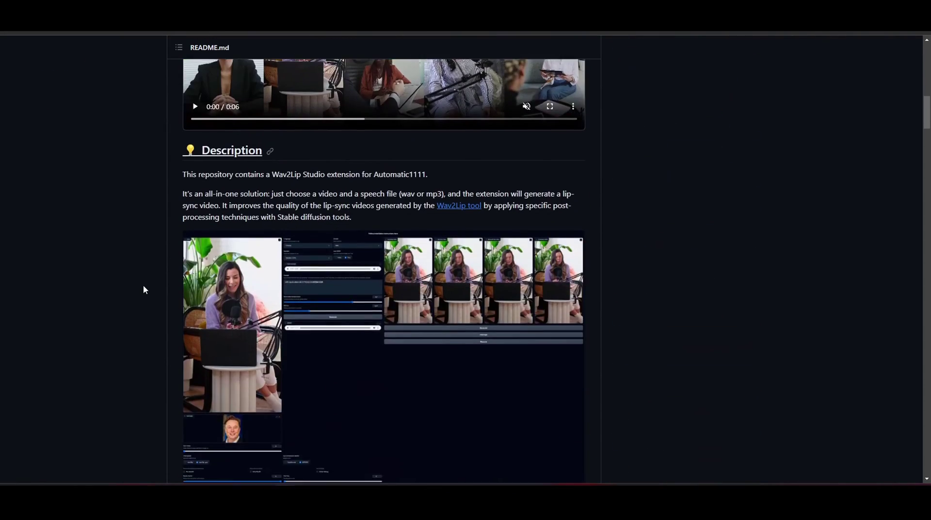
scroll(143, 287, down, 15)
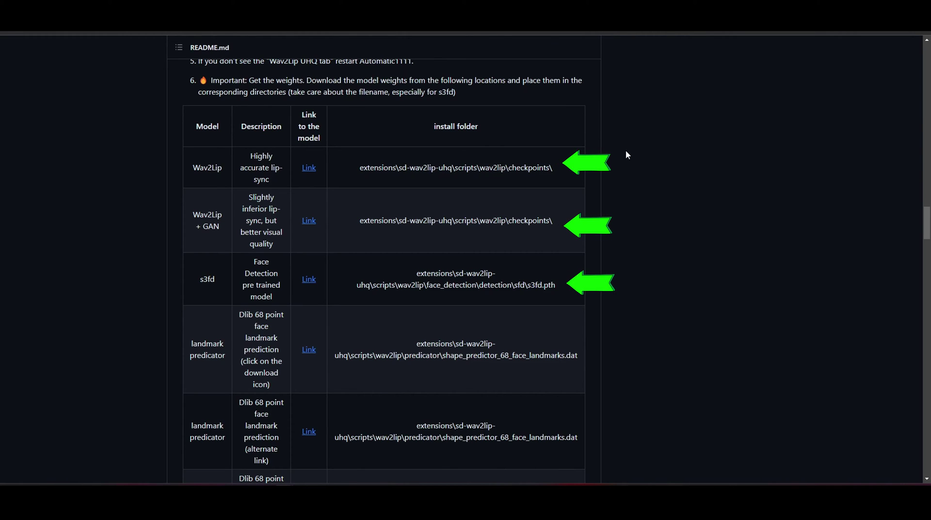
scroll(626, 151, down, 3)
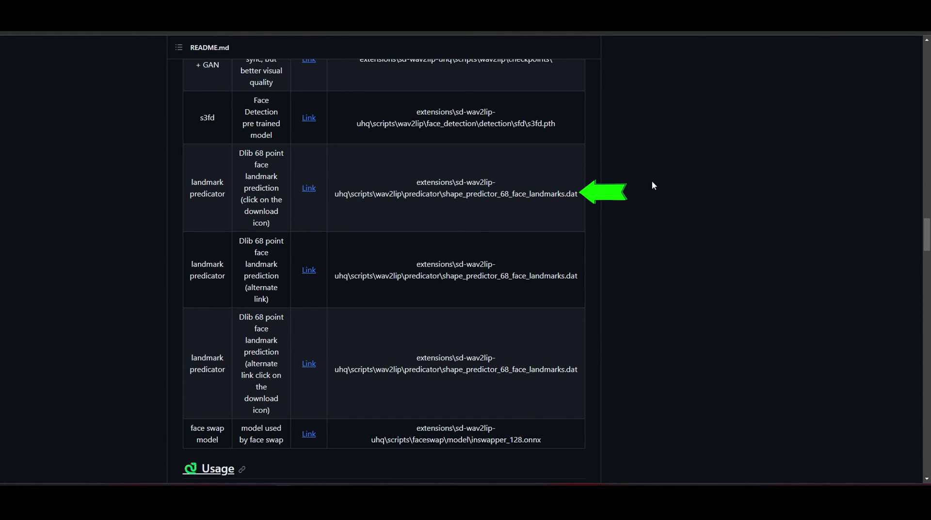
scroll(652, 182, down, 3)
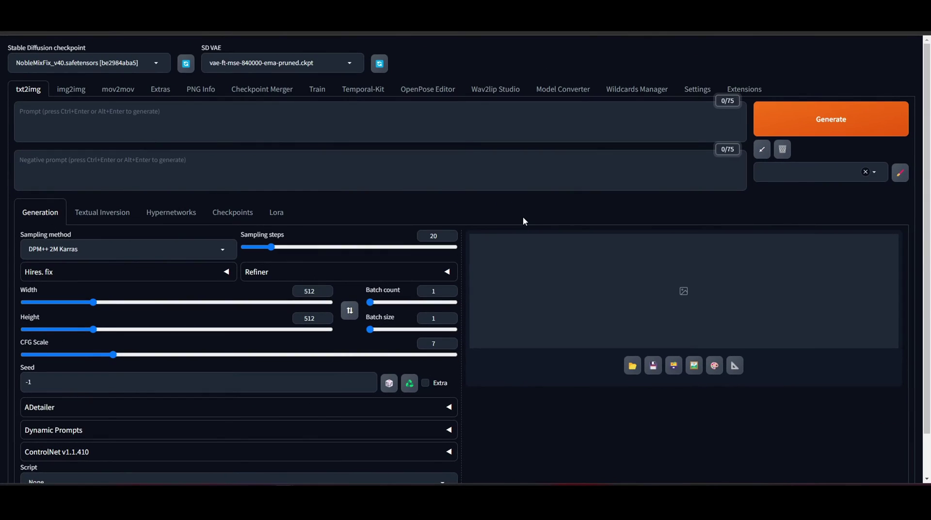
Step: In Wav2lip Studio, set the speech language to Korean and check the available gender and speaker choices
click(497, 90)
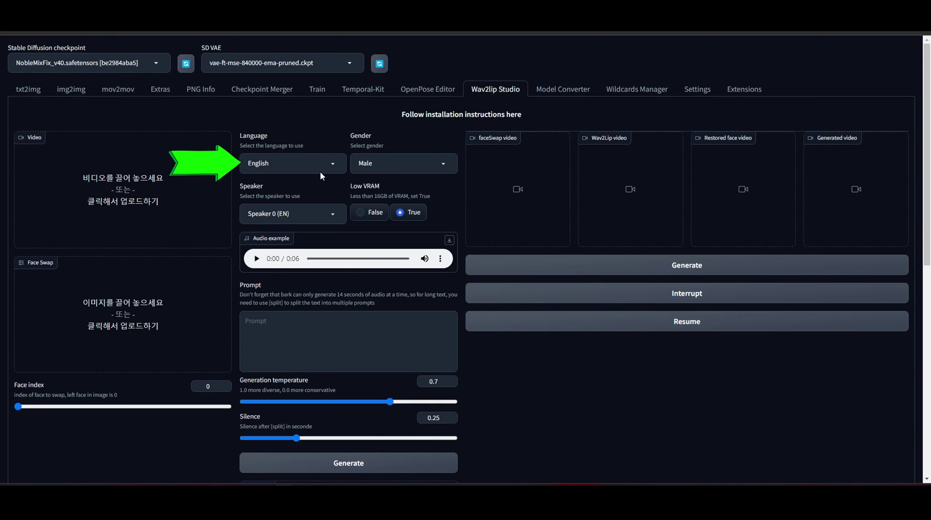
click(334, 165)
click(296, 238)
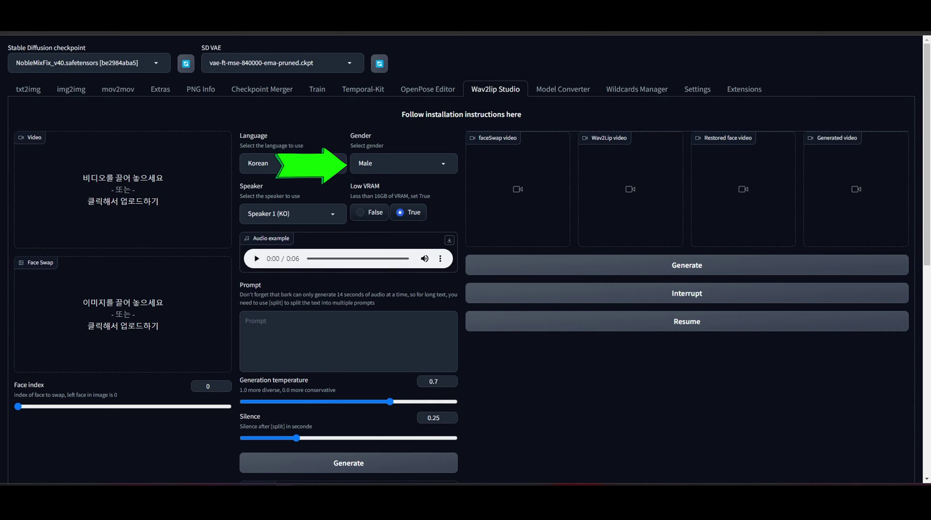
click(438, 162)
click(439, 162)
click(332, 218)
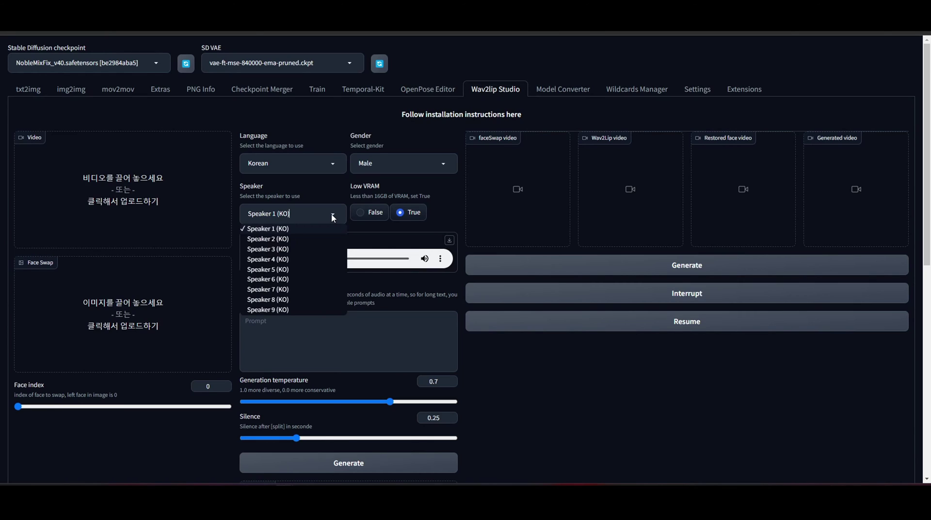
click(333, 218)
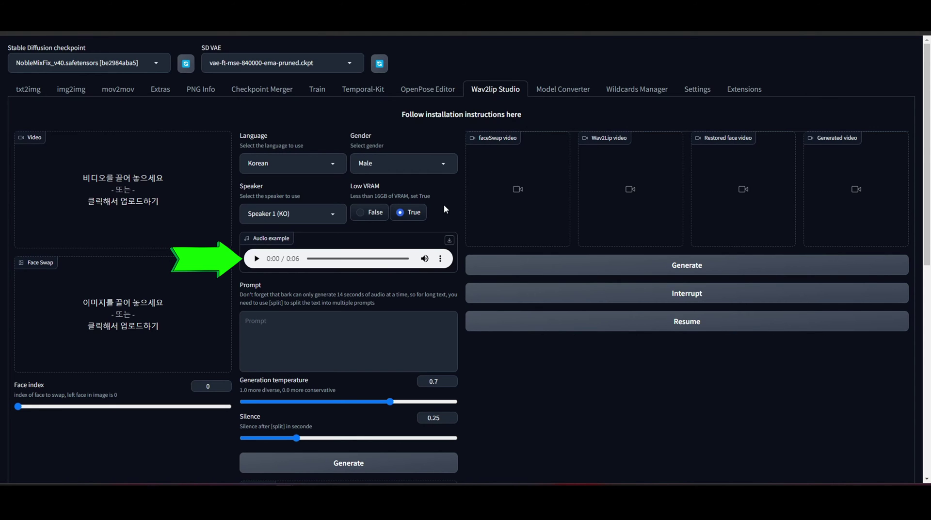
Step: Listen to the audio examples of Korean Speakers 1, 2 and 3 for comparison
click(256, 259)
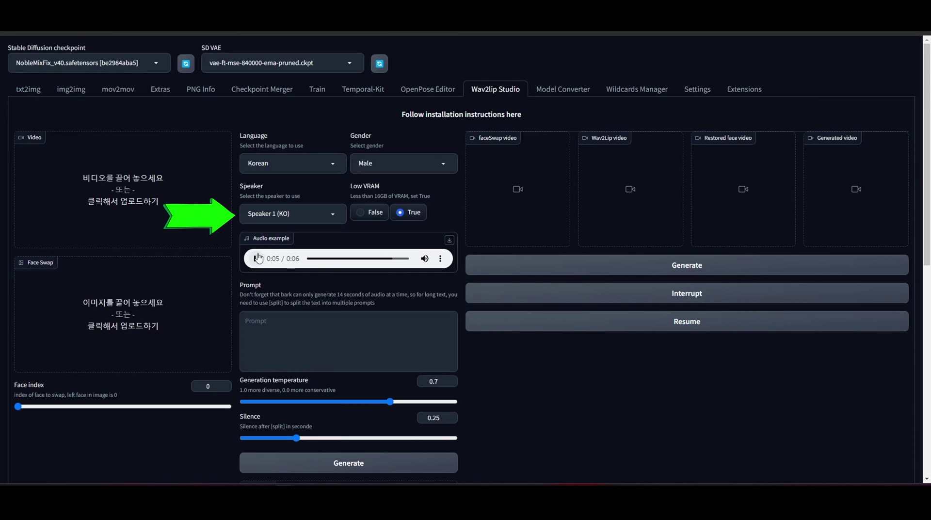
click(324, 212)
click(299, 240)
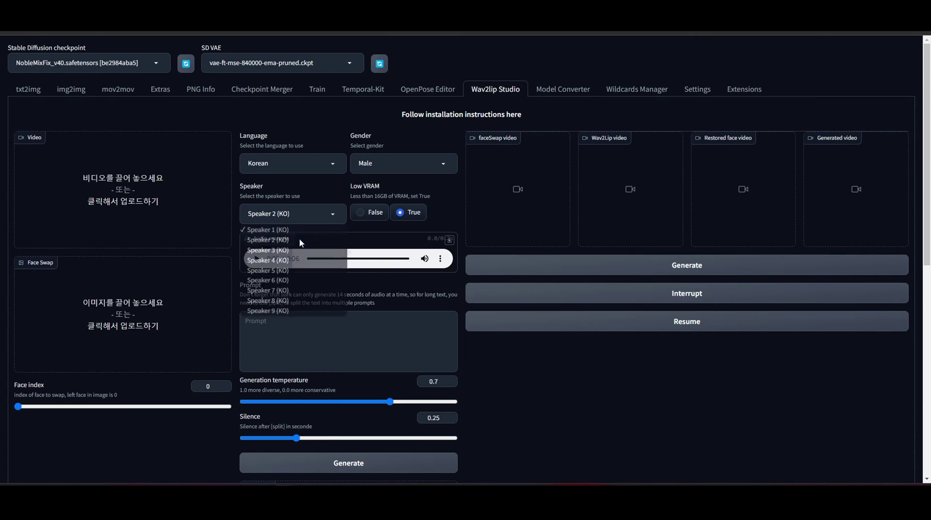
click(257, 260)
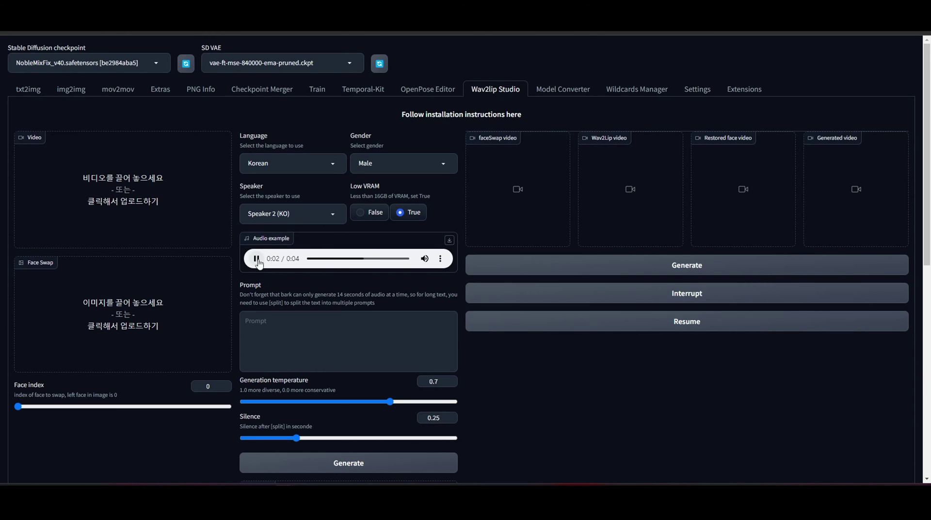
click(325, 216)
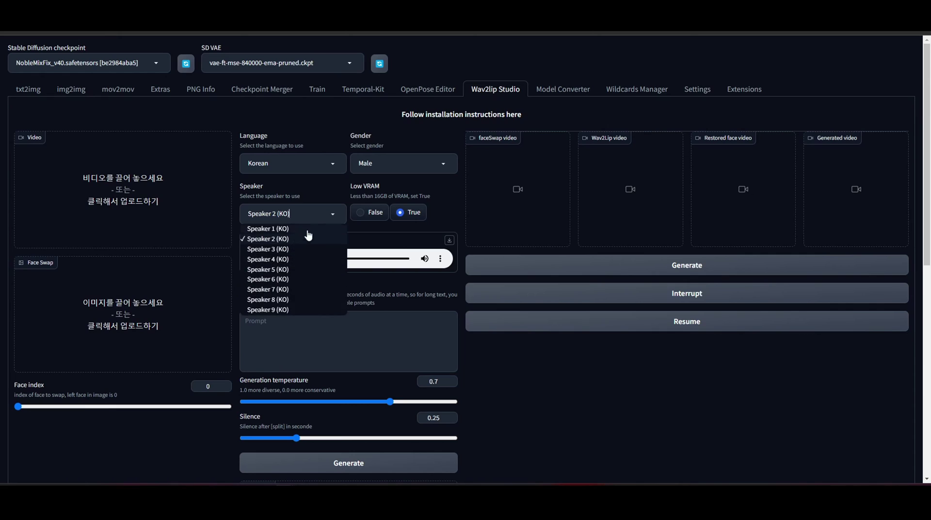
click(289, 256)
click(257, 261)
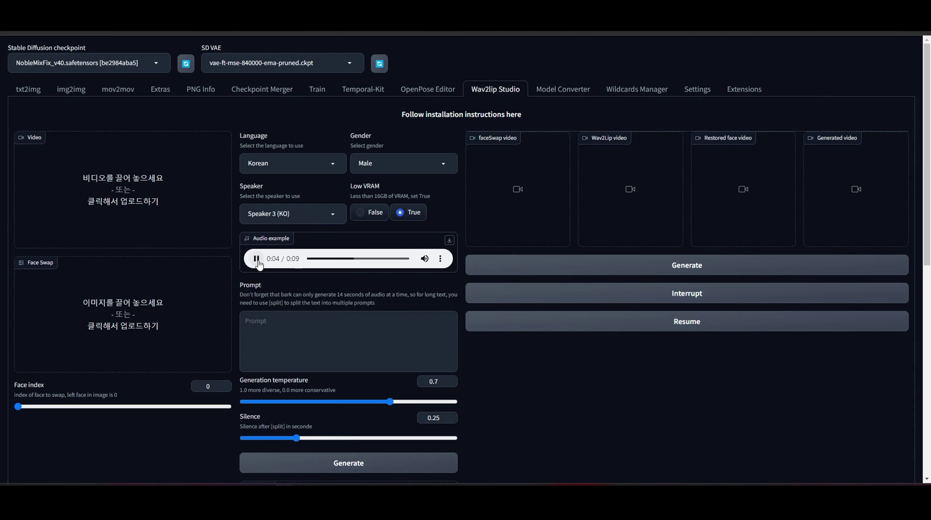
Step: Choose Speaker 4 (KO) as the voice and play its audio example
click(324, 220)
click(293, 260)
click(257, 259)
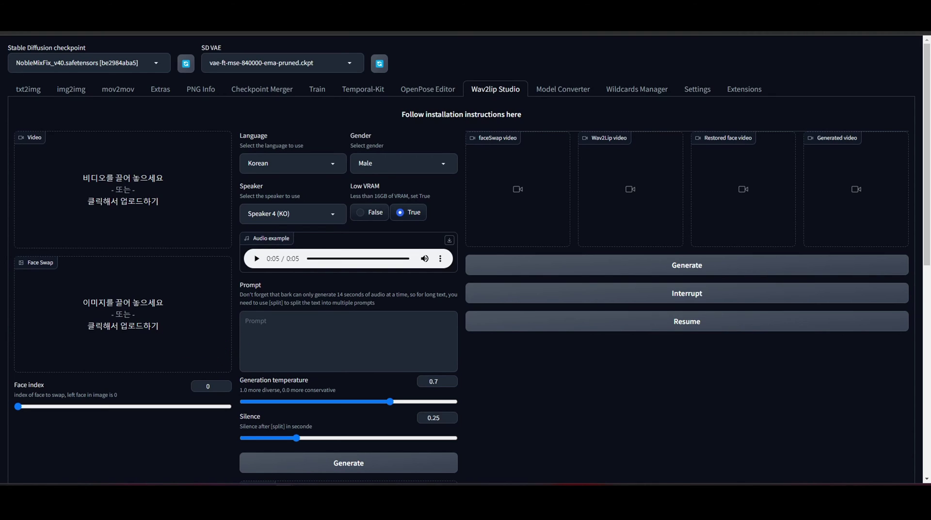
Step: Enter a speech prompt with a Korean greeting and self-introduction, [split], and "구분 문구 넣은 후 두 번째 문구를 넣습니다."
click(268, 339)
text(안녕하세요. 조피디입니다)
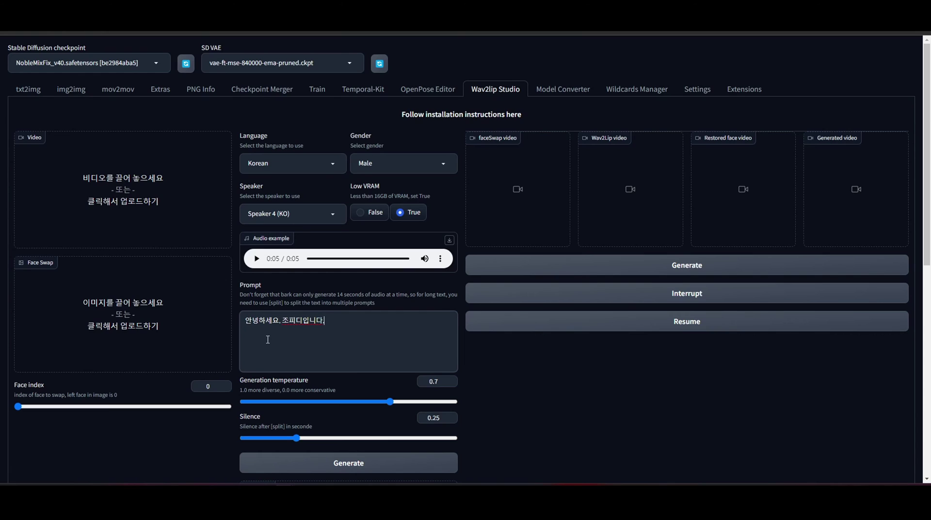
text(. [split] 구분 문구 넣은 후 되)
text( 번째 문구를 넣습니다.)
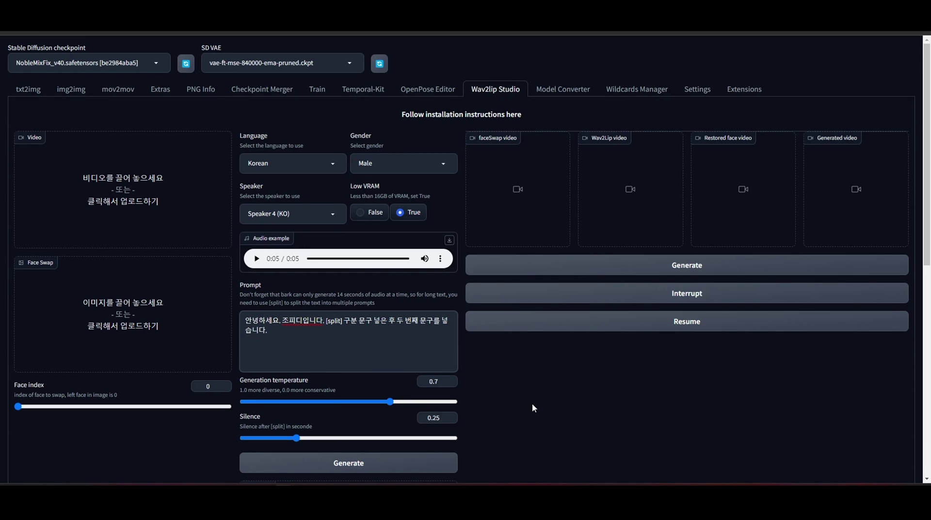
Step: Generate speech audio from the prompt and listen to it, clearing the clip from the speech input
scroll(510, 402, down, 2)
scroll(511, 406, down, 2)
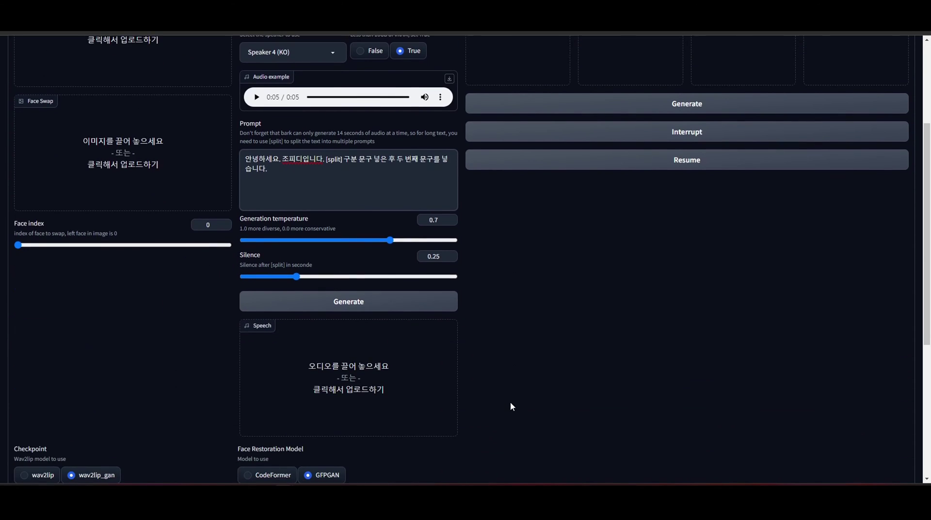
click(395, 306)
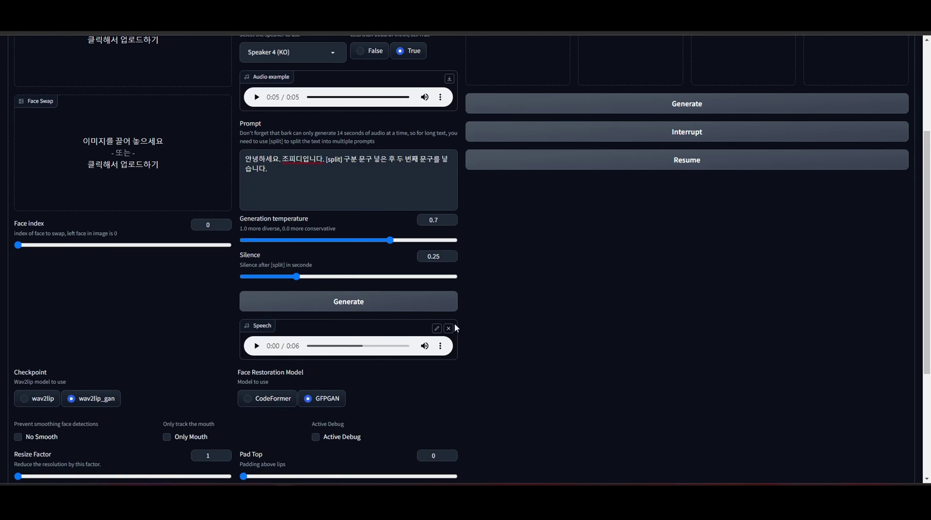
click(257, 346)
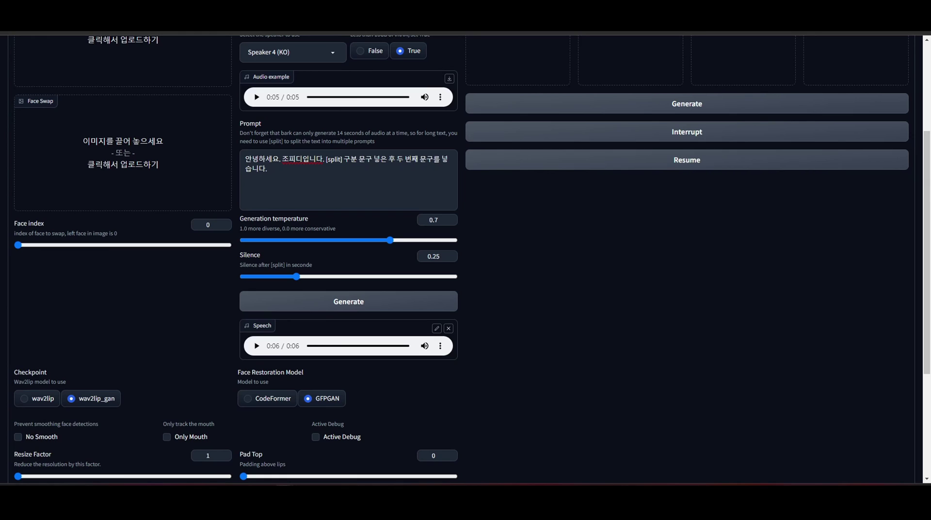
click(448, 329)
Step: Load the podium video, the yellow-background portrait for face swap and a speech audio file, and generate the lip-sync video
scroll(499, 337, up, 3)
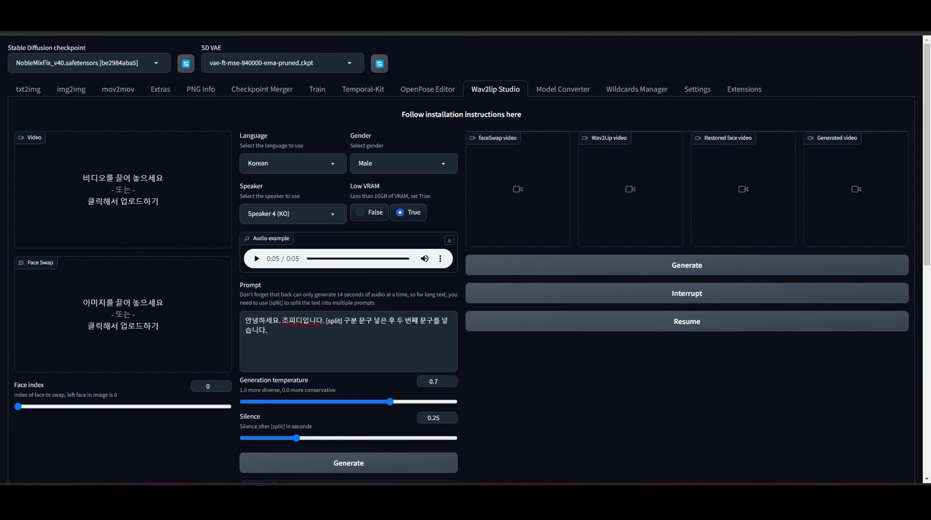
drag(133, 183, 131, 184)
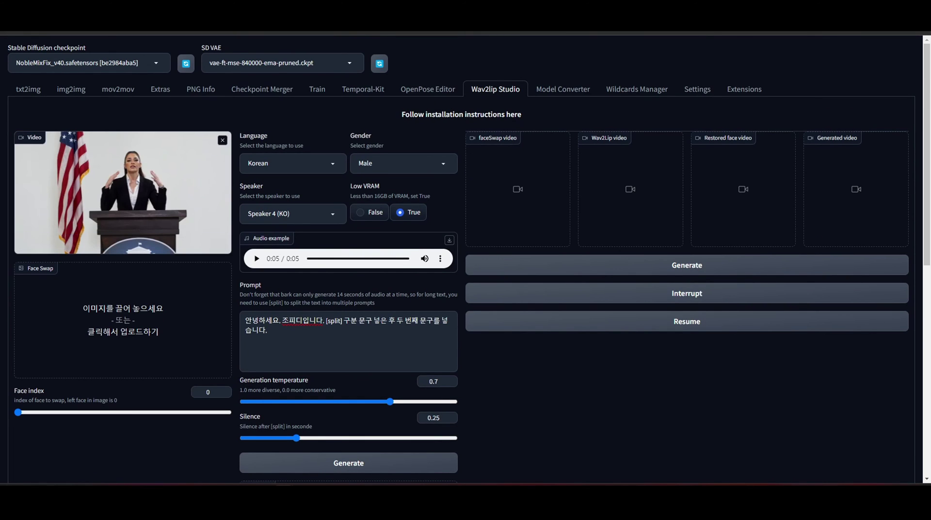
drag(16, 347, 123, 341)
scroll(501, 373, down, 2)
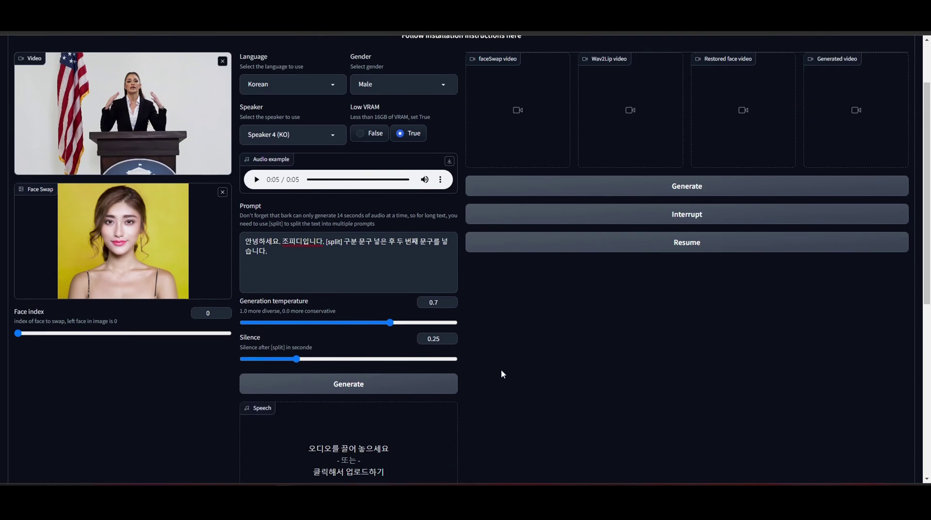
drag(284, 312, 355, 459)
scroll(636, 352, up, 2)
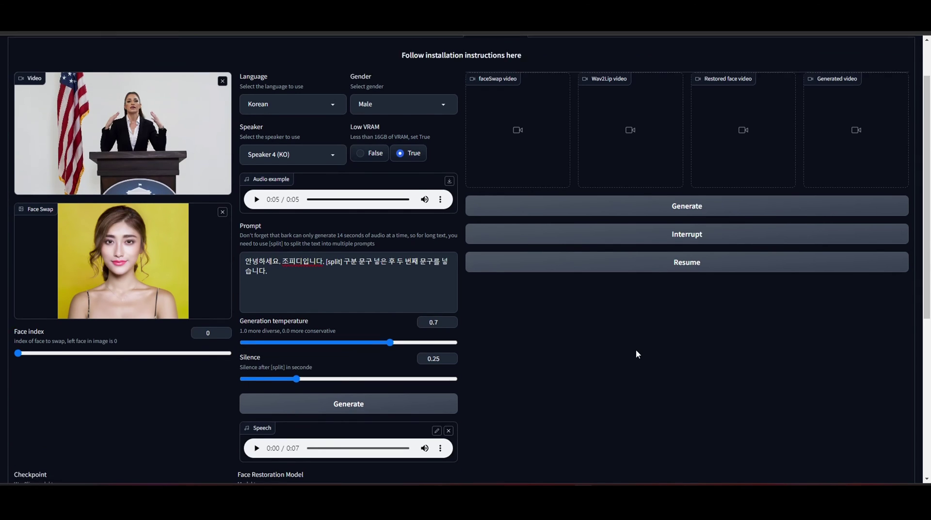
click(664, 267)
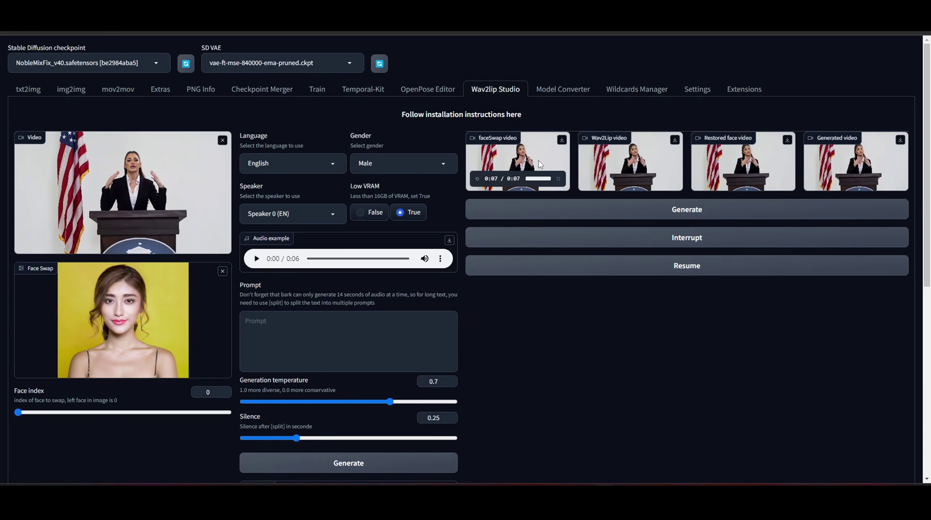
Step: Play the faceSwap and Wav2Lip result videos in full screen to check the swapped face and lip movement
click(561, 184)
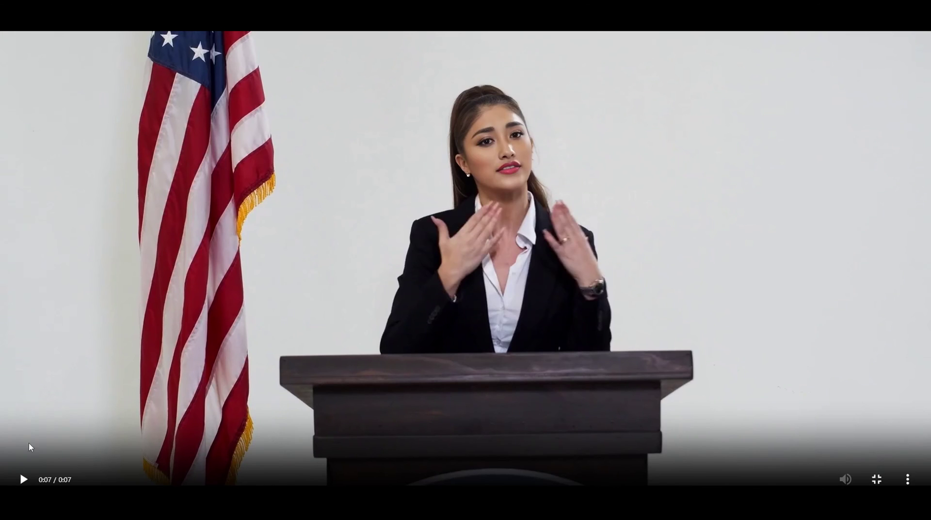
click(24, 479)
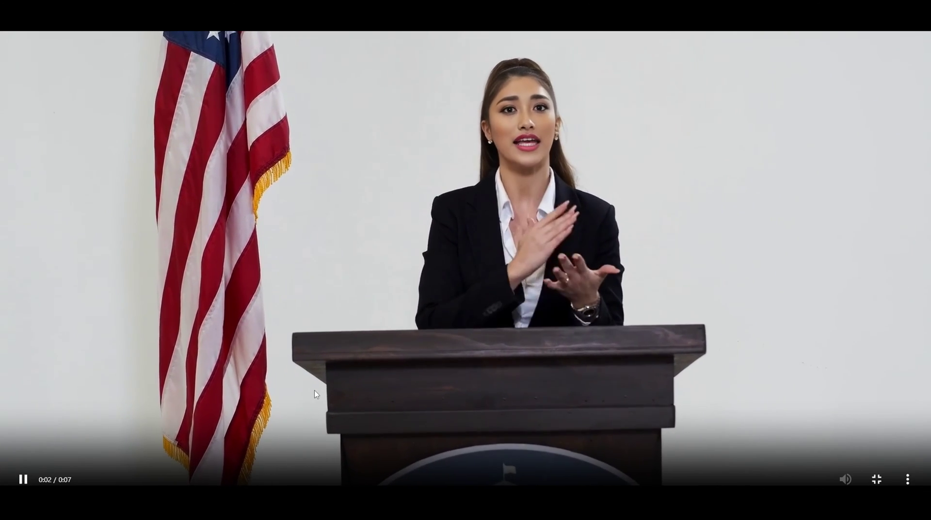
key(Escape)
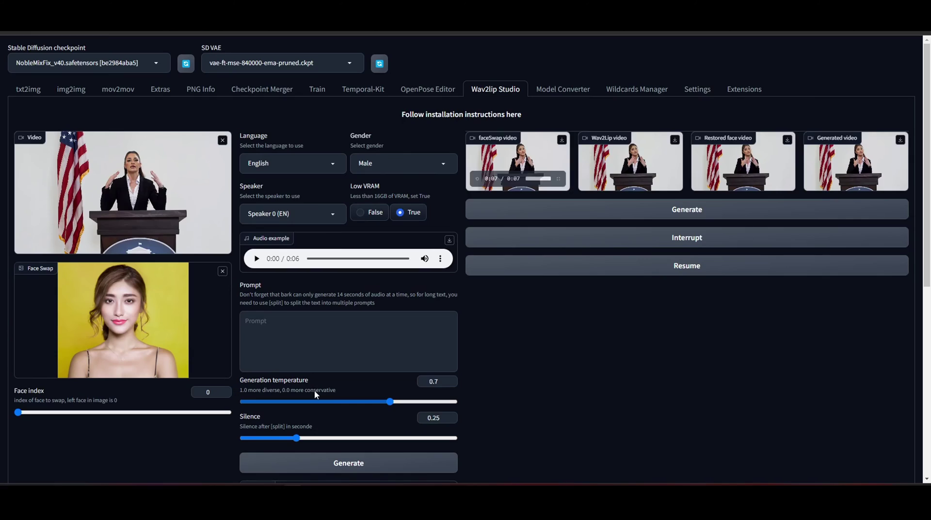
mouse_move(662, 177)
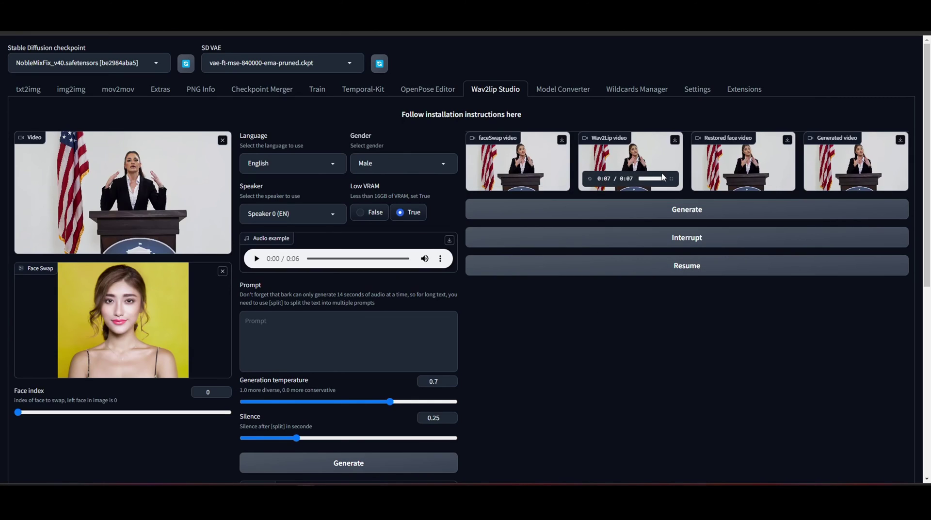
click(671, 178)
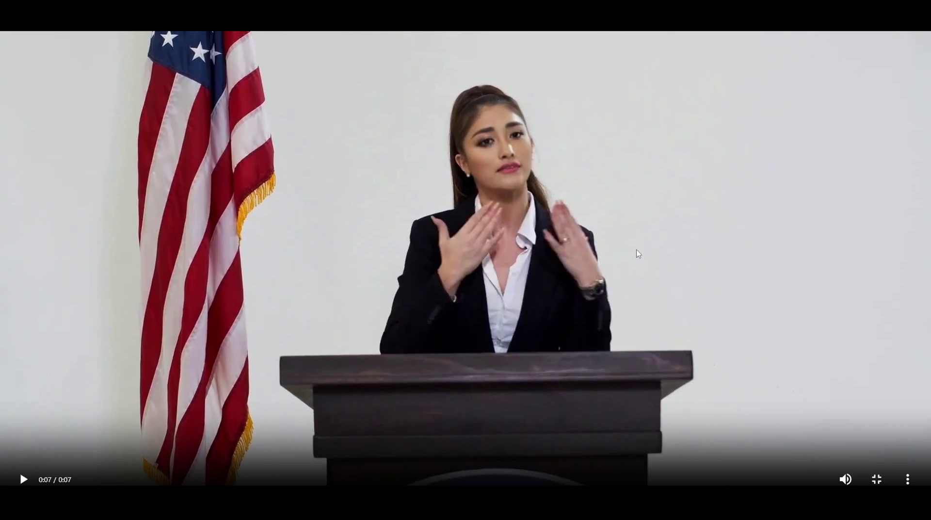
click(18, 481)
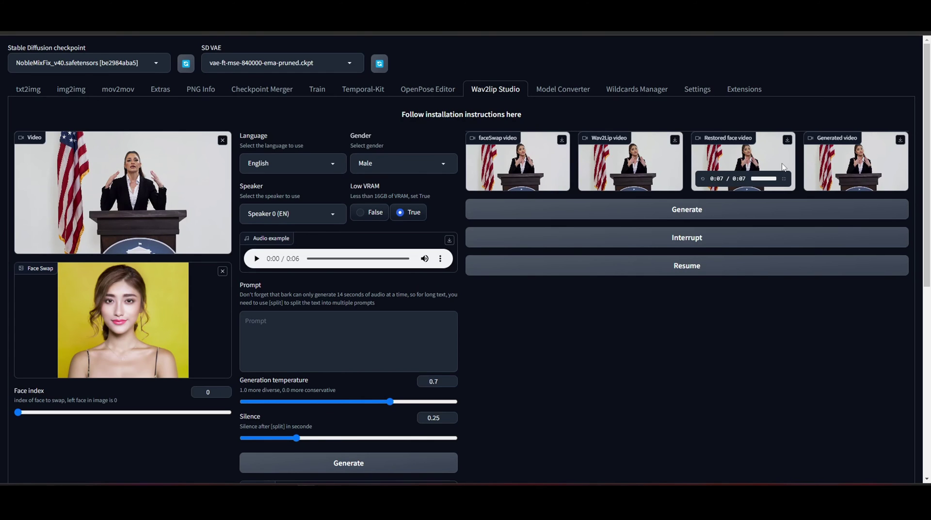
Step: Play the restored face video and the final generated video in full screen to compare their quality
click(785, 180)
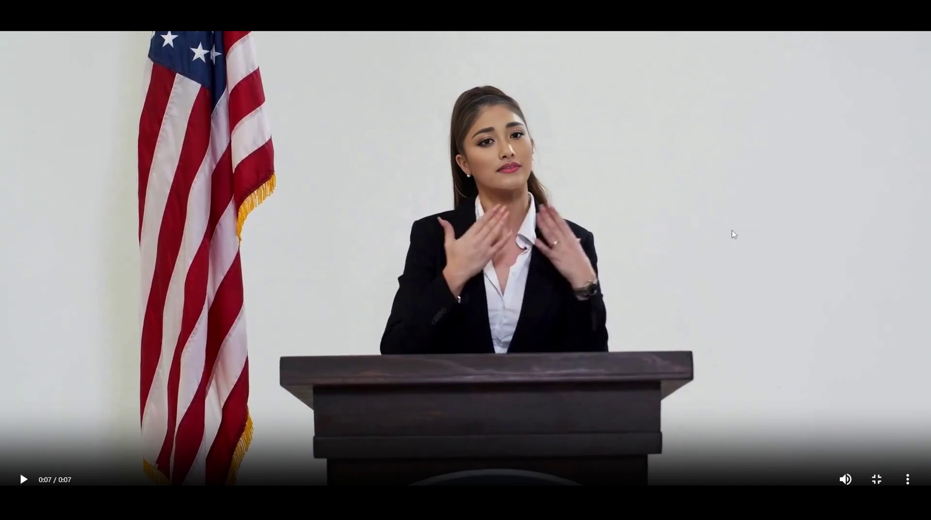
click(21, 480)
key(Escape)
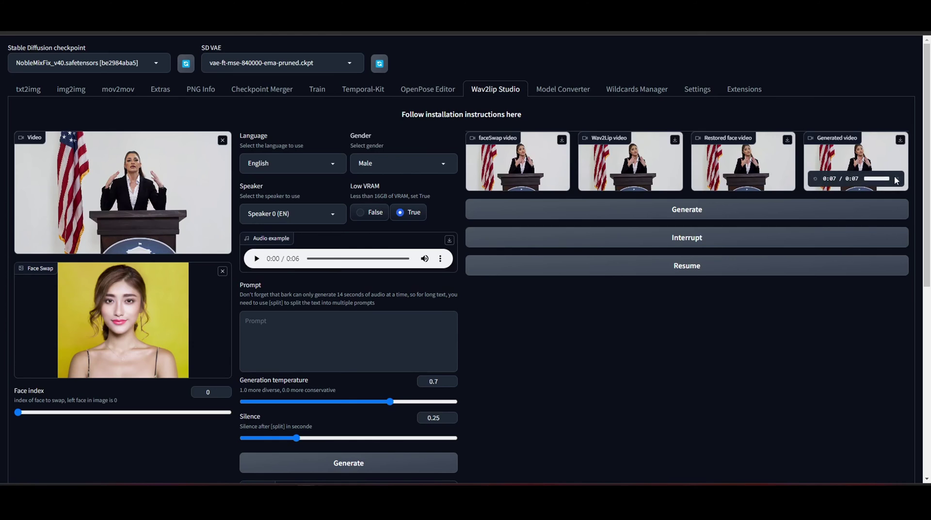
click(897, 181)
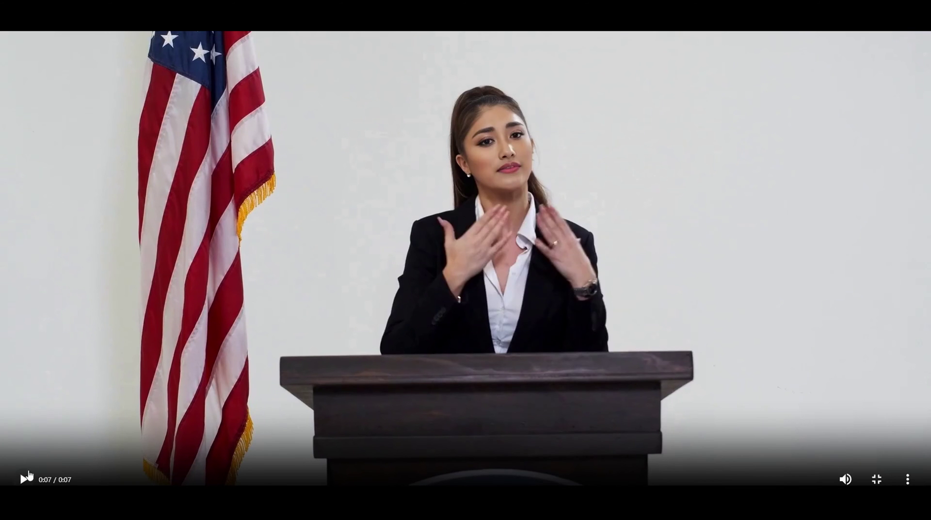
click(23, 480)
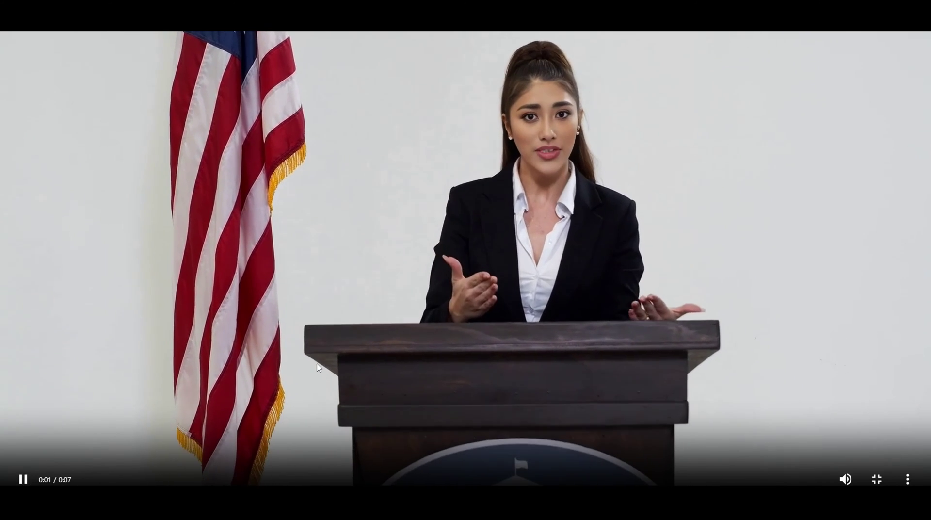
key(Escape)
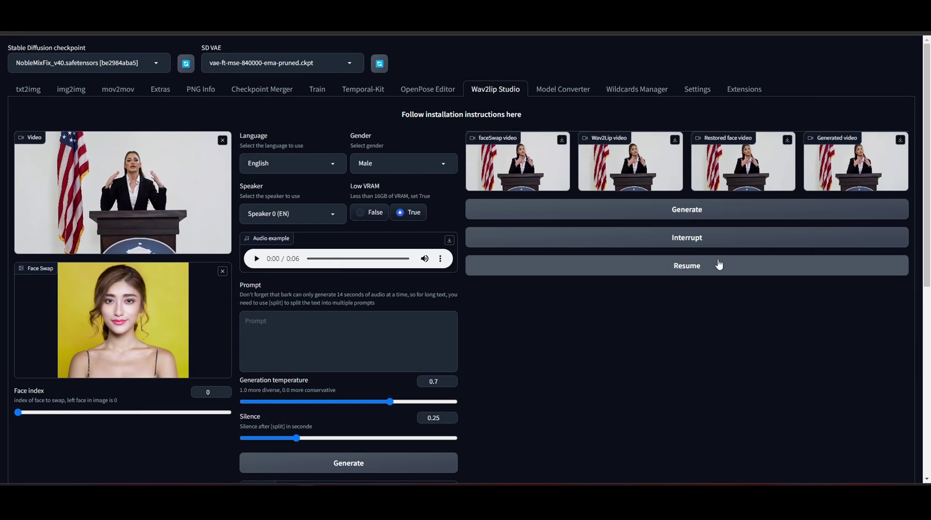
Step: Download the final generated video of the podium speaker
click(900, 141)
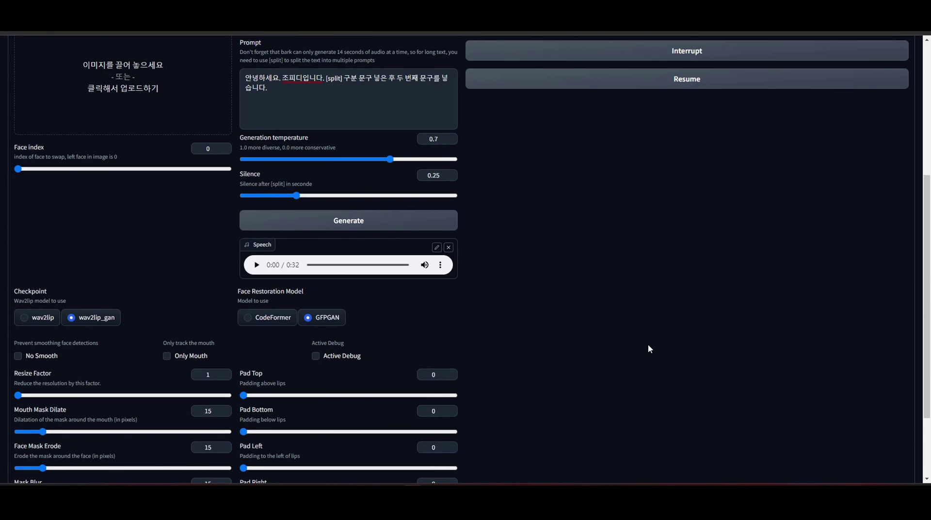
Step: Review the Wav2Lip checkpoint, face restoration, mask, padding and Code Former Fidelity settings
scroll(650, 348, down, 2)
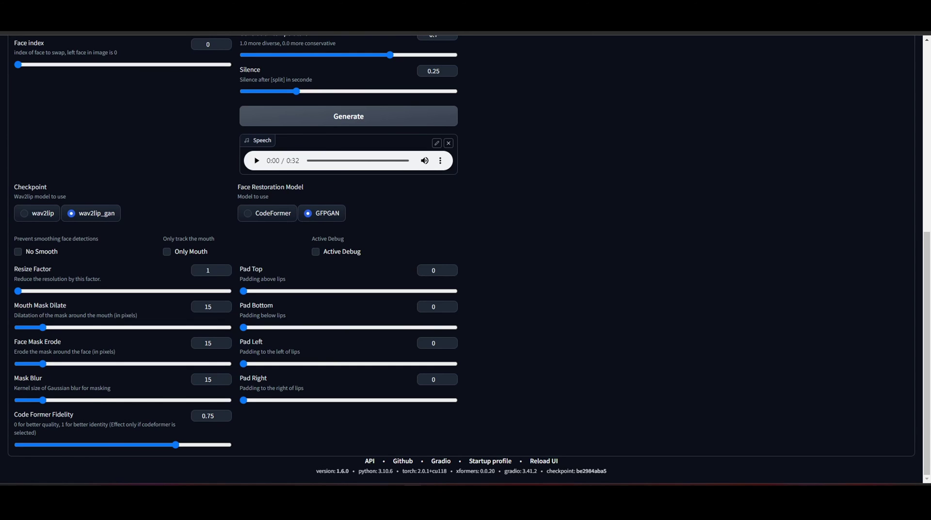
scroll(514, 371, up, 7)
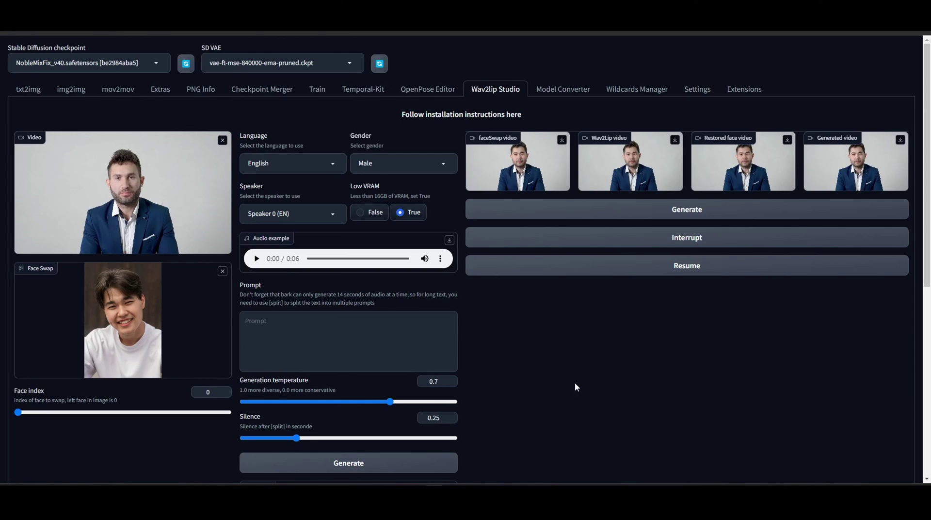
Step: Play the faceSwap and final generated videos of the man in the blue suit in full screen to compare them
click(559, 183)
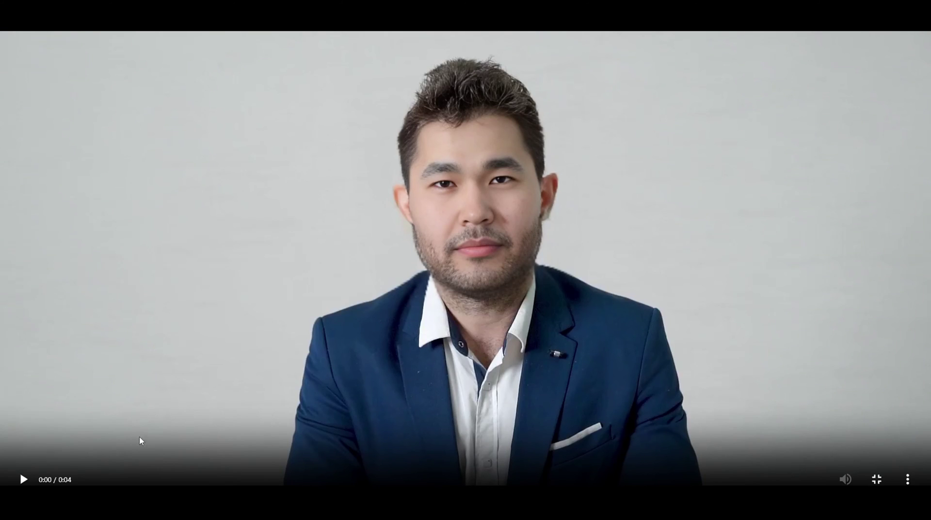
click(21, 481)
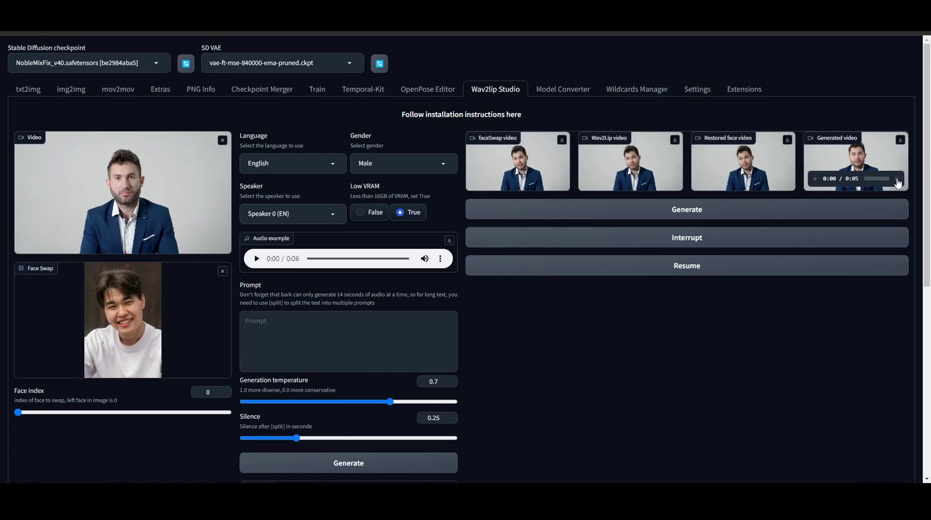
click(897, 178)
click(27, 474)
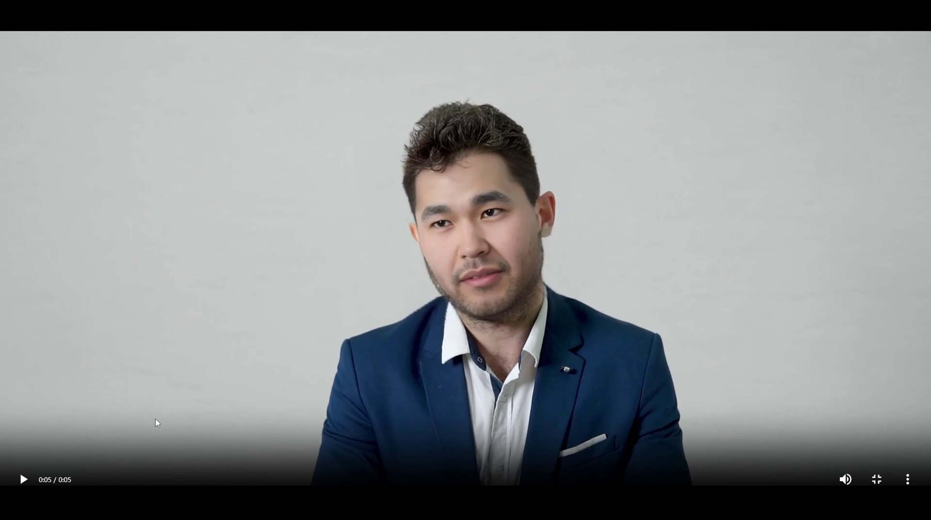
key(Escape)
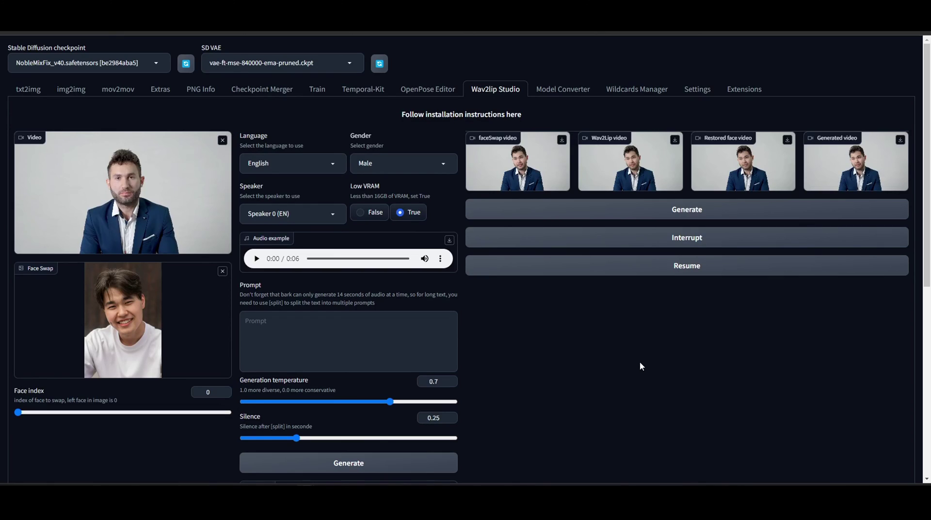